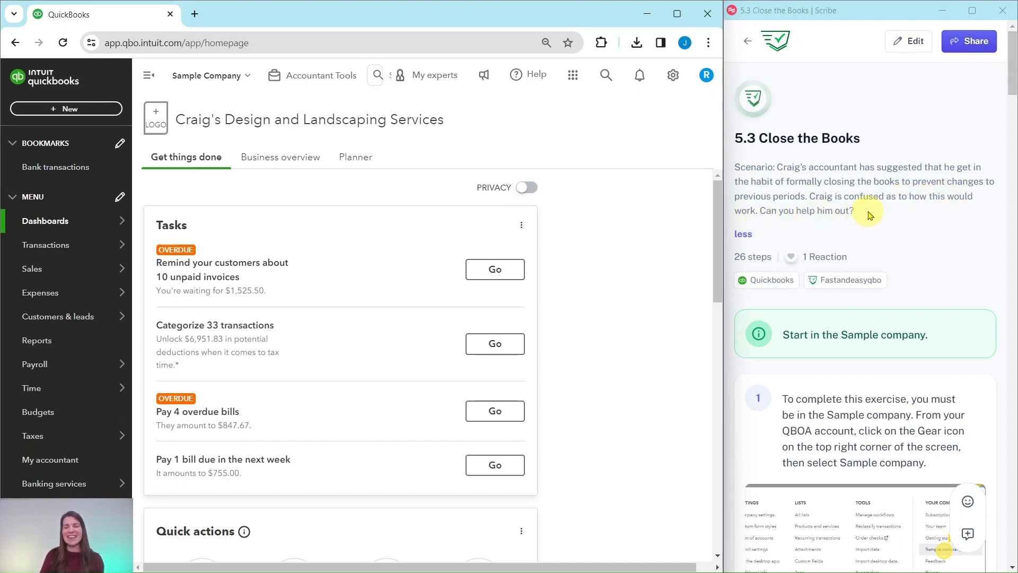
# Open the Close books settings from the accountant tools
pyautogui.scroll(-4, 869, 212)
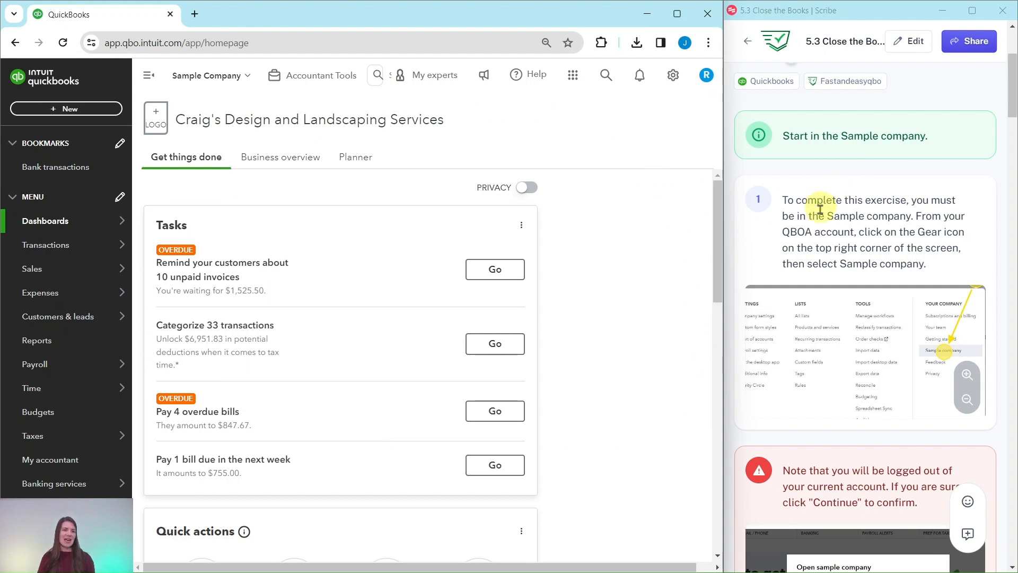
pyautogui.scroll(-4, 775, 209)
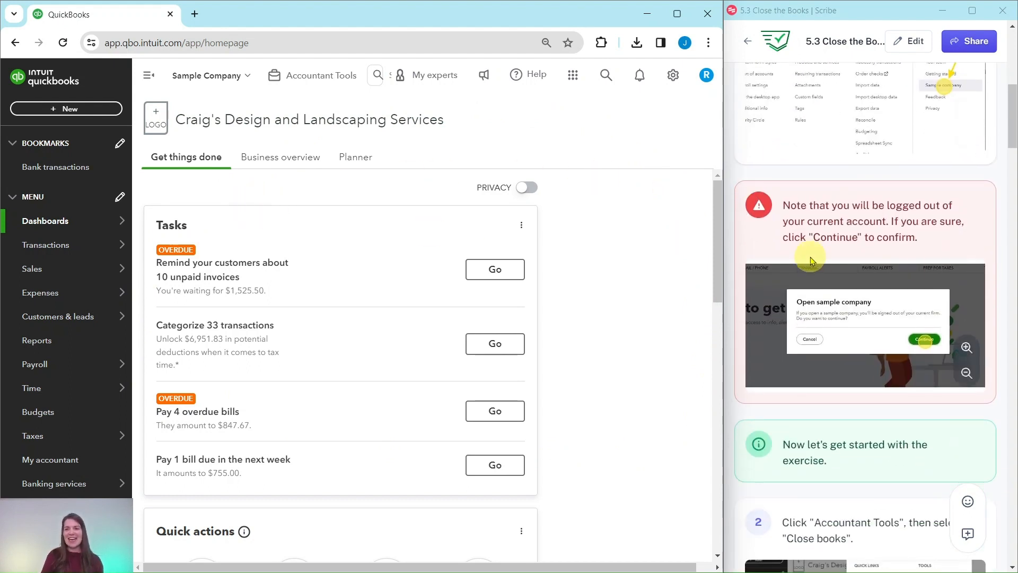
pyautogui.scroll(-3, 801, 249)
pyautogui.scroll(-5, 800, 235)
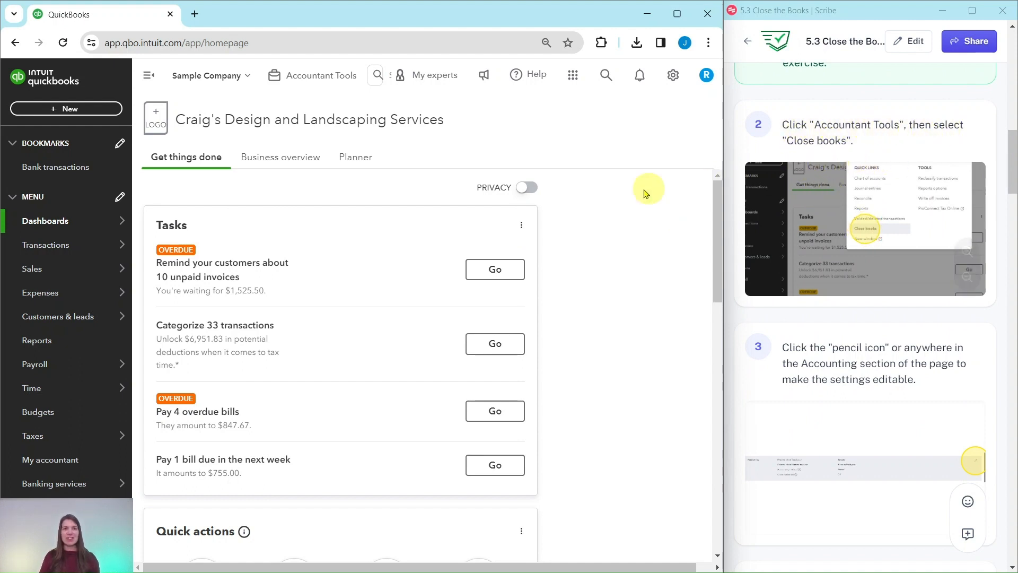
pyautogui.click(320, 82)
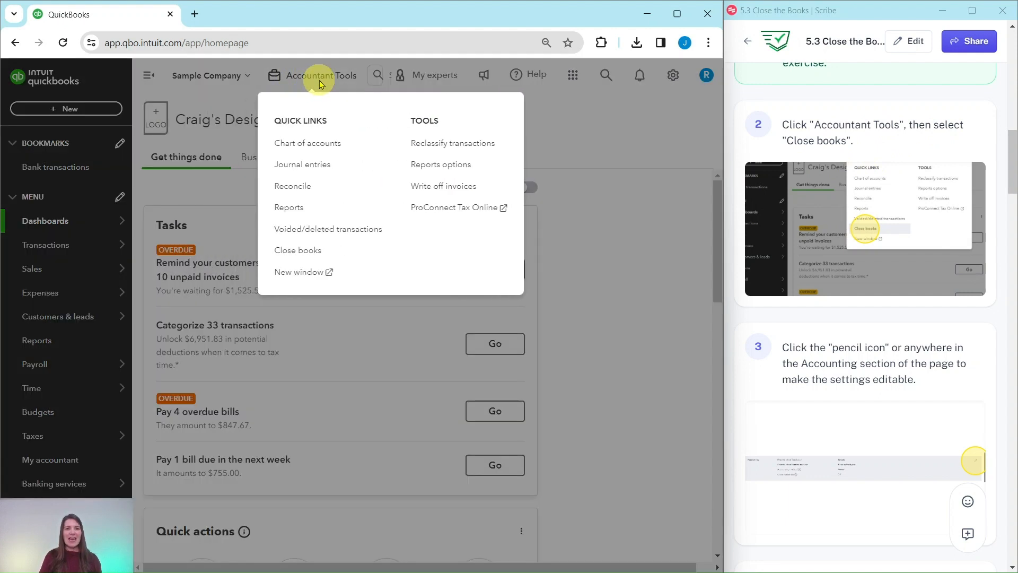
pyautogui.click(302, 257)
pyautogui.scroll(-4, 861, 212)
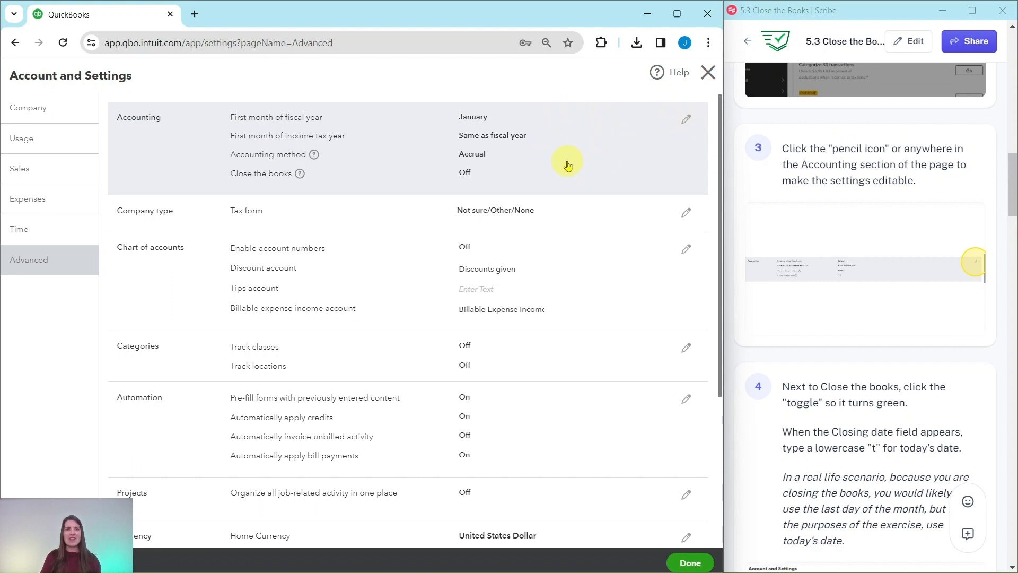
# Edit the Accounting settings to turn on Close the books with today's date, 01/25/2024, as the closing date
pyautogui.click(587, 163)
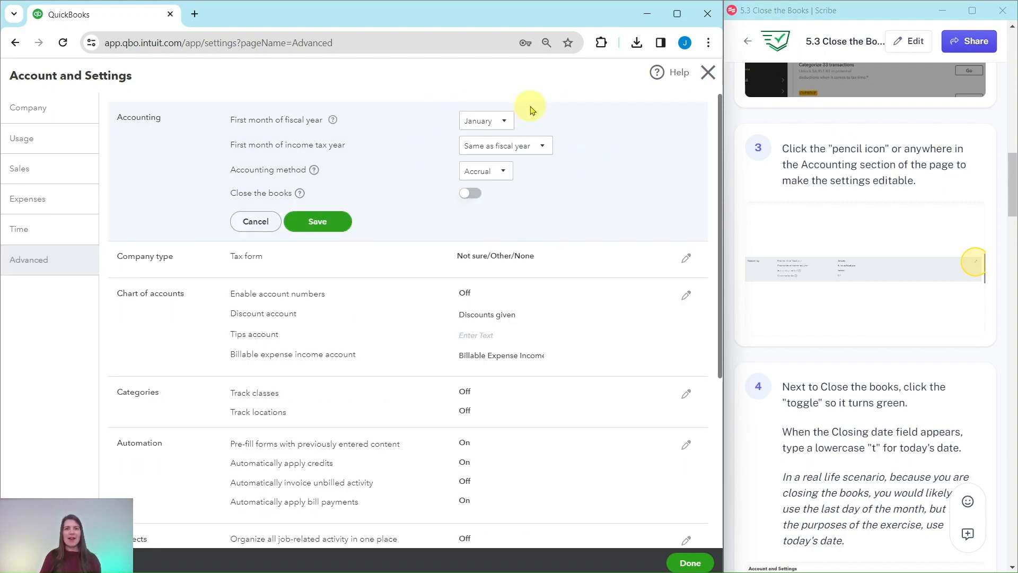
pyautogui.scroll(-5, 849, 233)
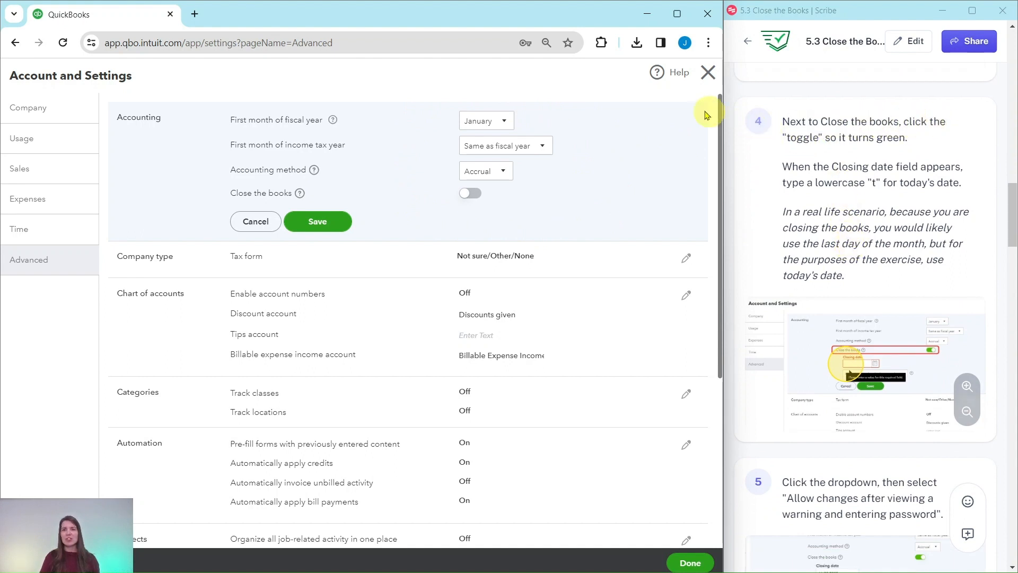
pyautogui.click(472, 196)
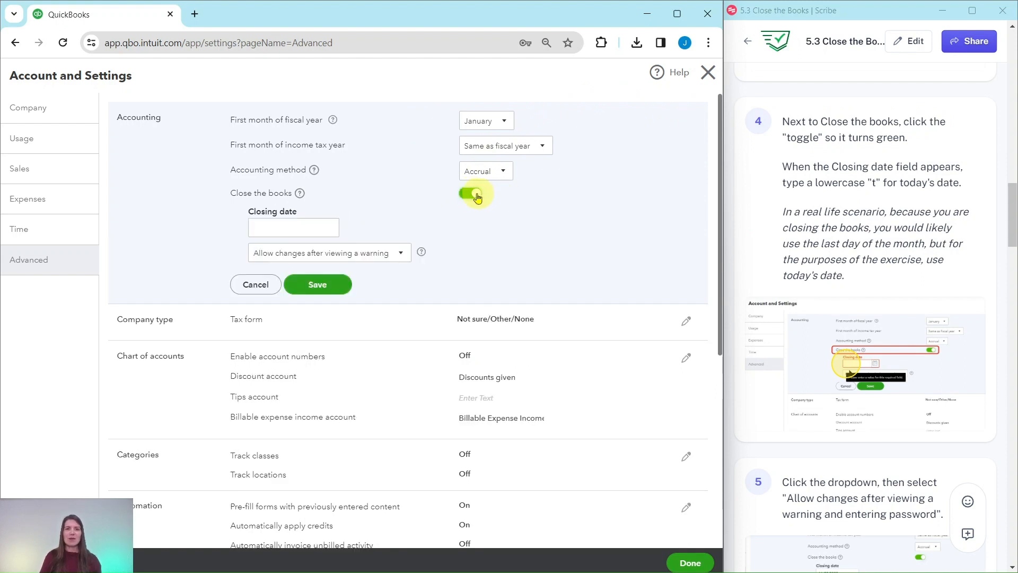
pyautogui.click(296, 227)
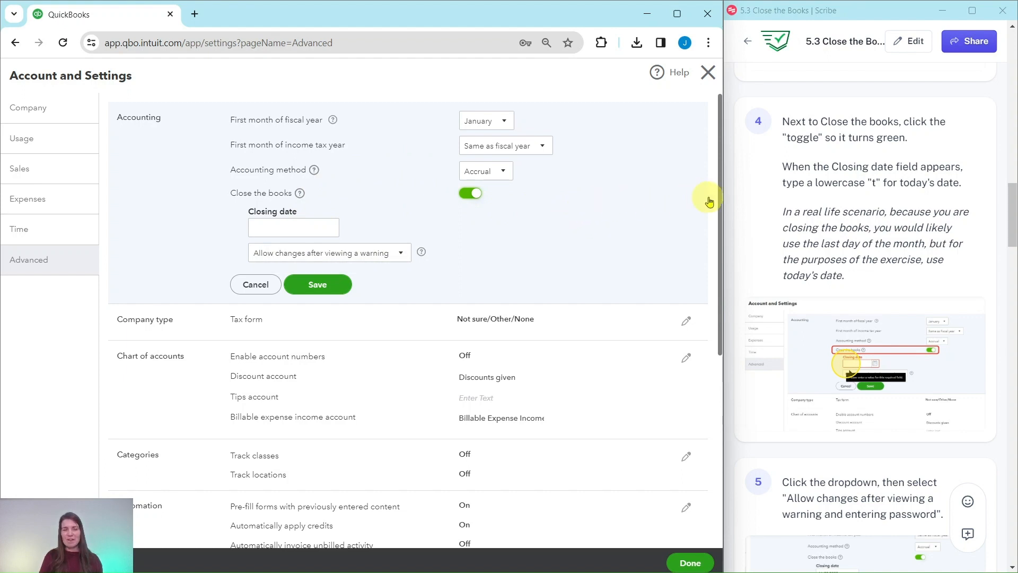
pyautogui.scroll(-1, 844, 182)
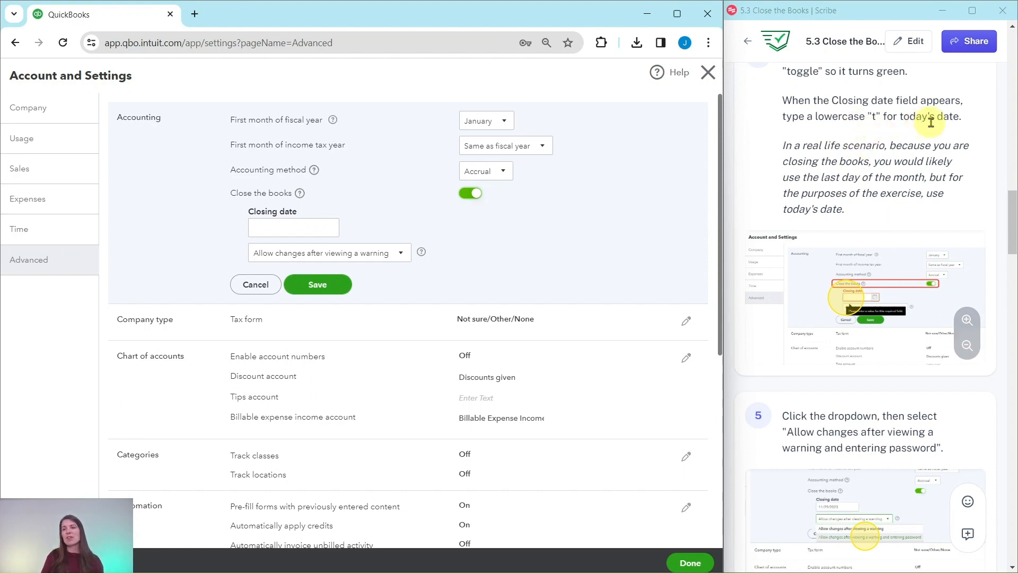
pyautogui.click(270, 226)
pyautogui.write('t')
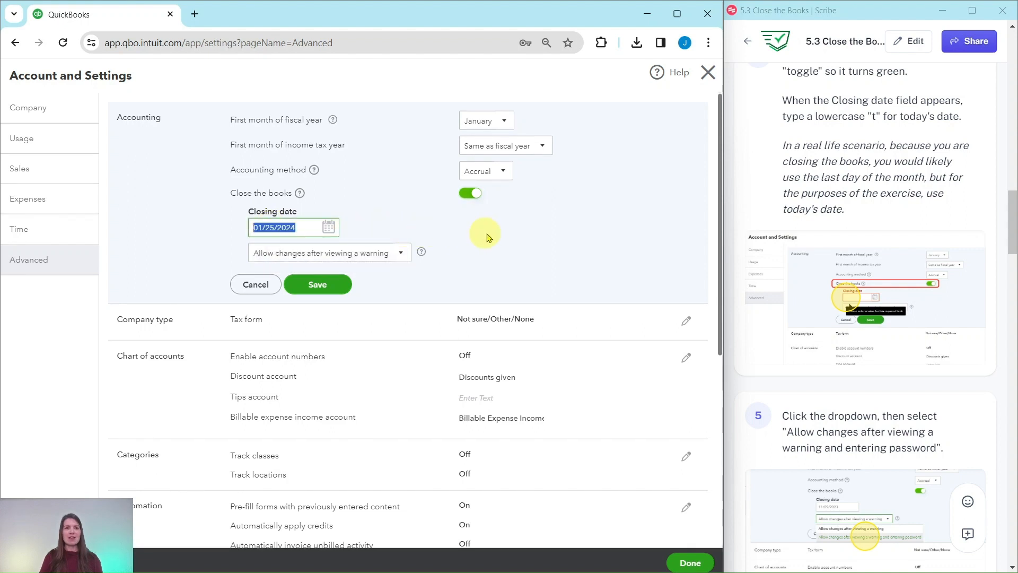
pyautogui.click(519, 248)
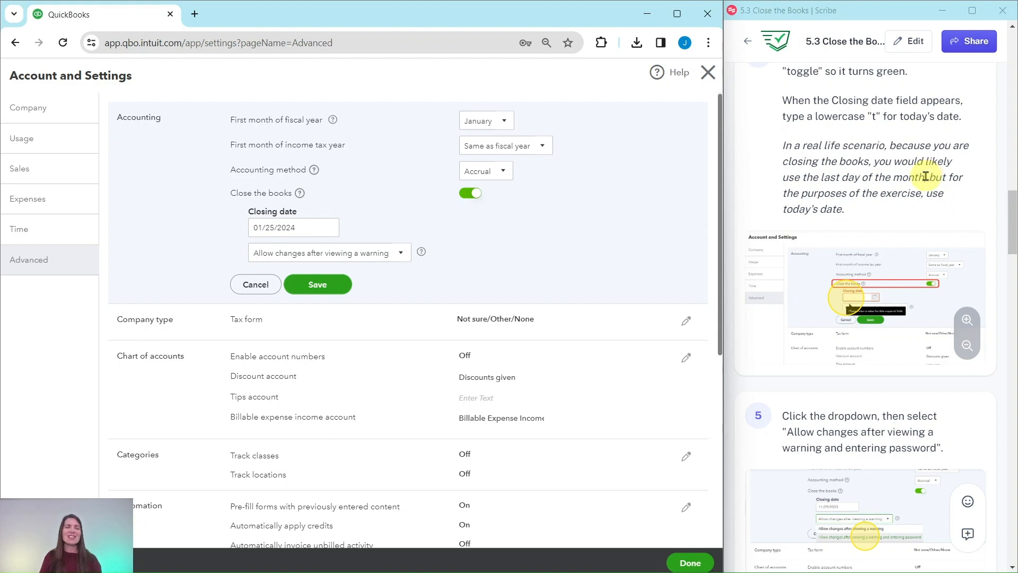
# Set the closed-period restriction to "Allow changes after viewing a warning and entering password"
pyautogui.scroll(-3, 923, 175)
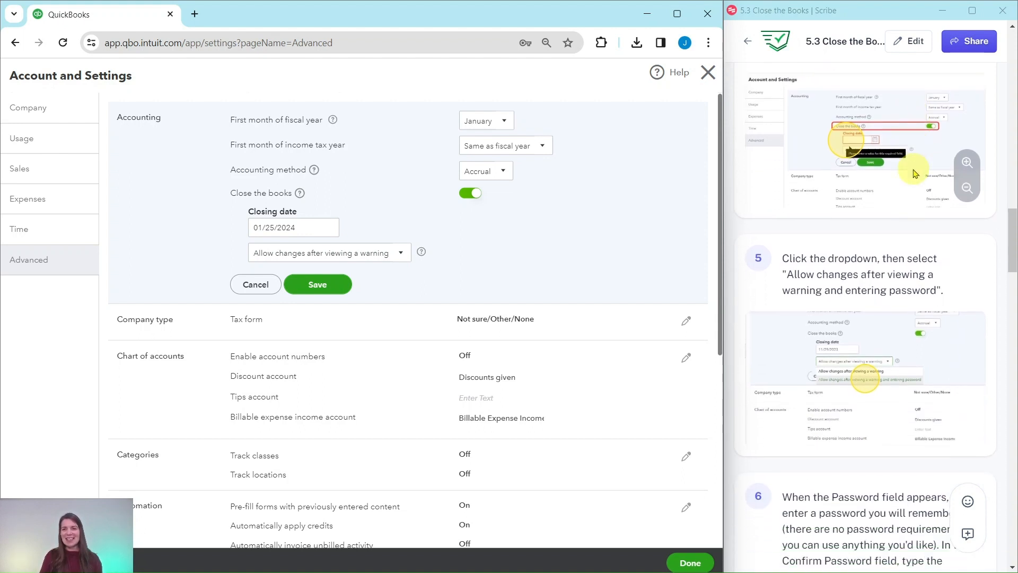
pyautogui.scroll(-3, 913, 174)
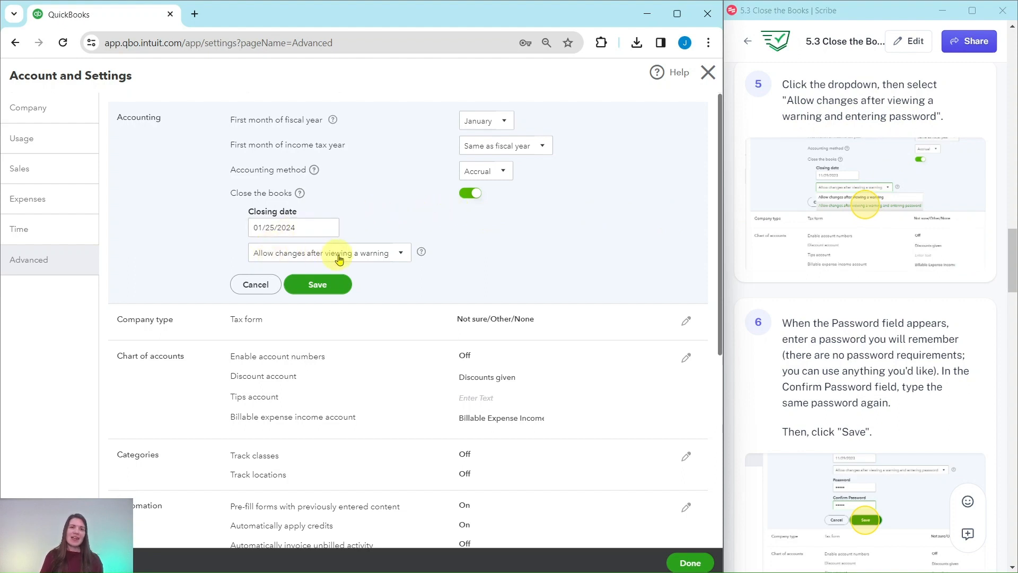
pyautogui.click(397, 257)
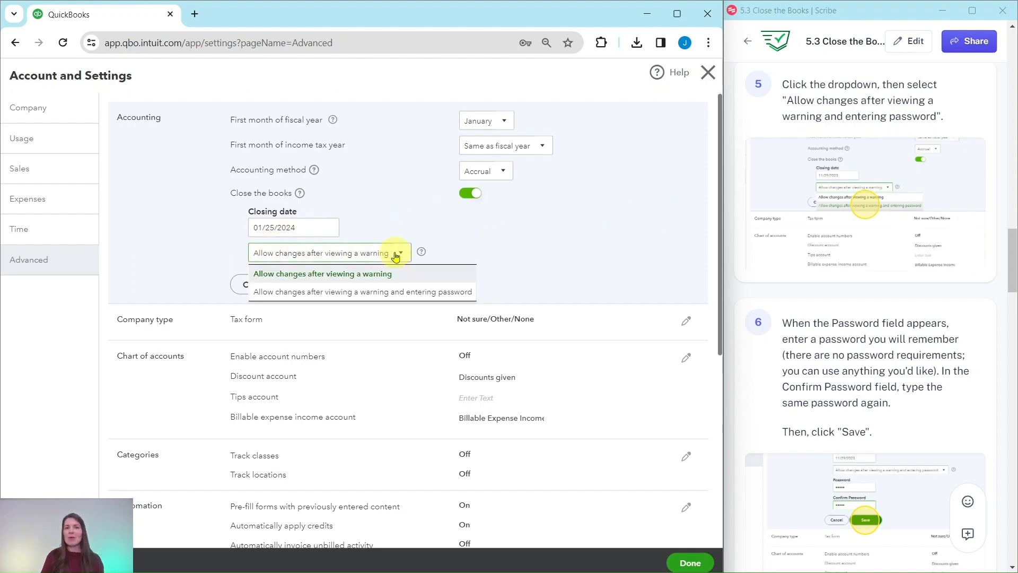
pyautogui.click(450, 299)
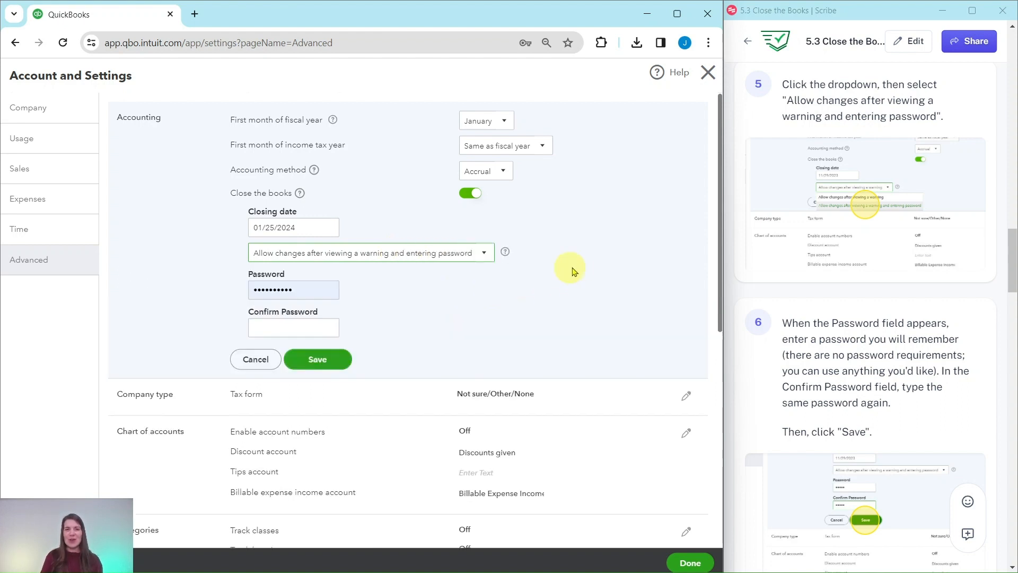
# Replace the prefilled closing password with a new one and repeat it in the Confirm Password field
pyautogui.scroll(-4, 815, 346)
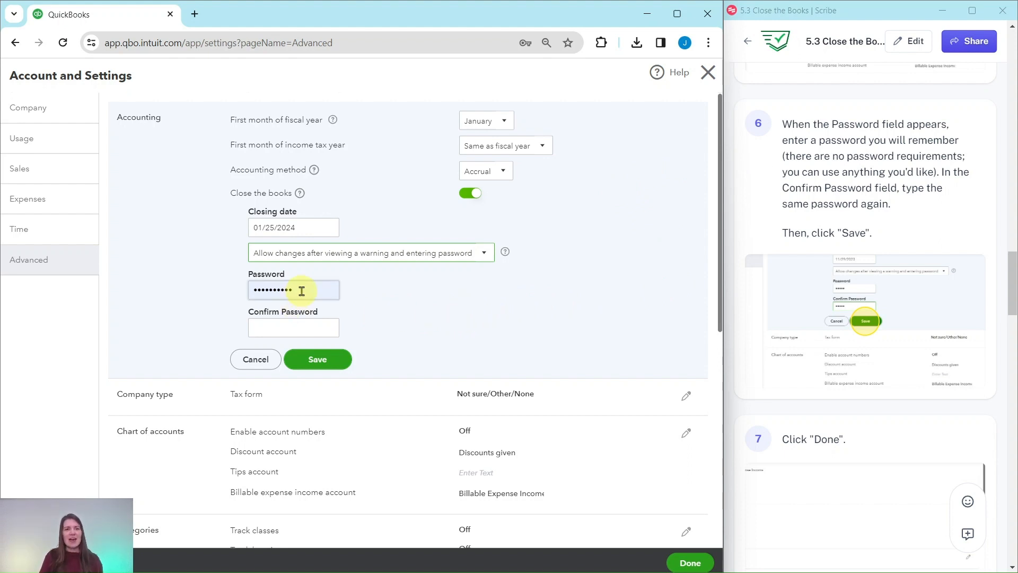
pyautogui.moveTo(301, 290); pyautogui.dragTo(203, 291)
pyautogui.write('•••')
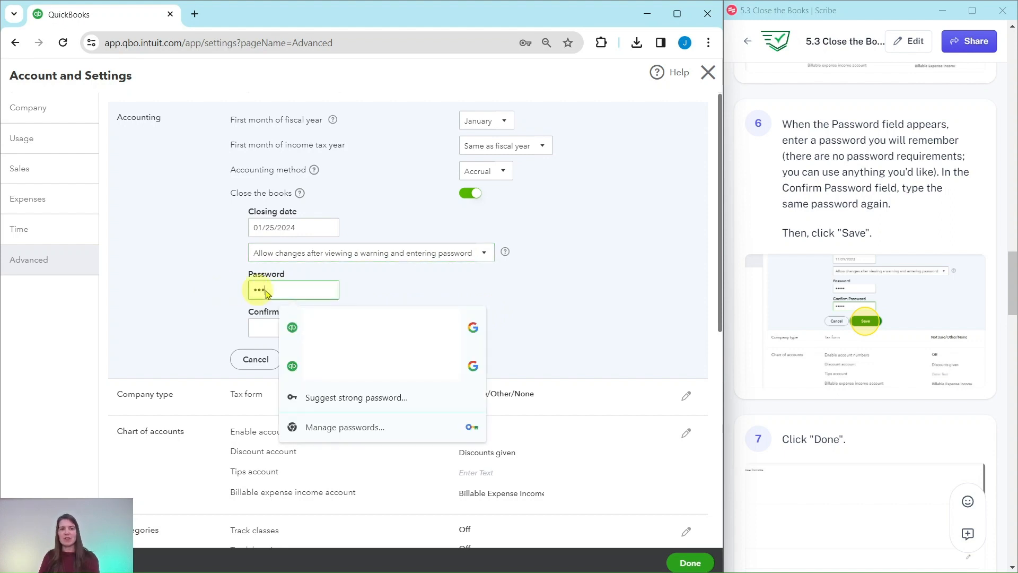
pyautogui.click(401, 293)
pyautogui.click(296, 326)
pyautogui.write('•••')
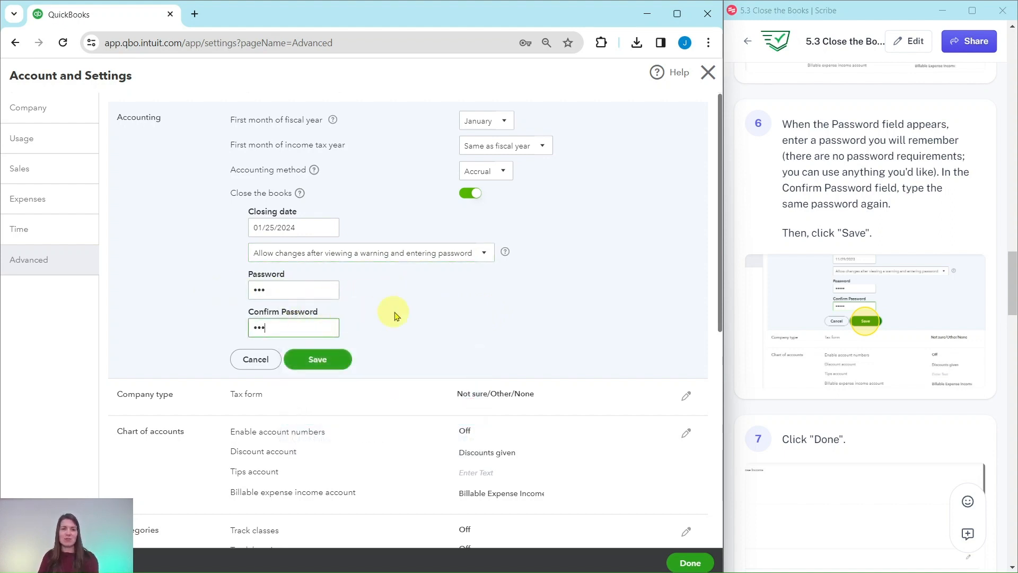
pyautogui.click(400, 315)
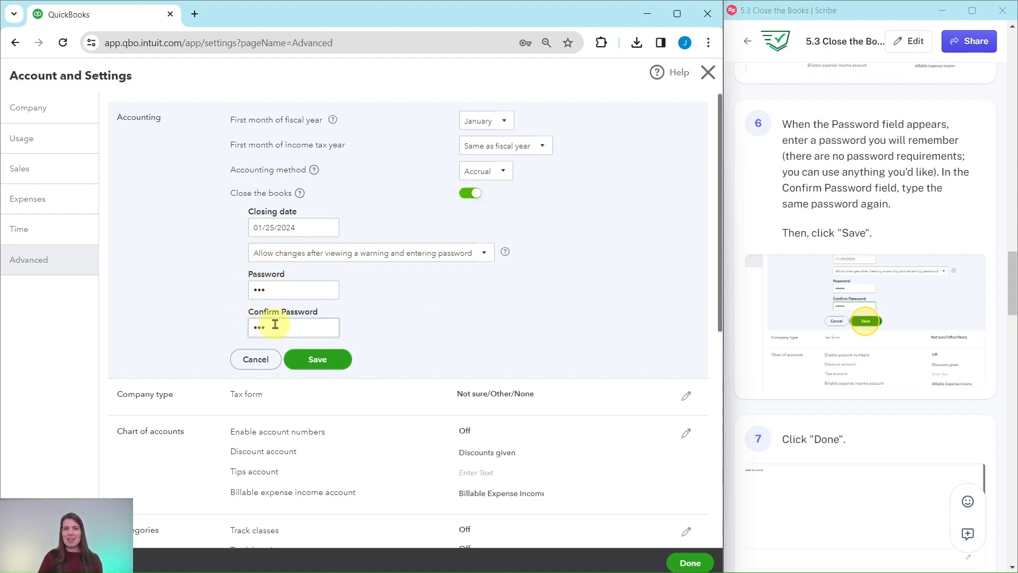
# Save the Accounting settings, dismiss the browser's password update offer, and finish the account settings
pyautogui.click(319, 362)
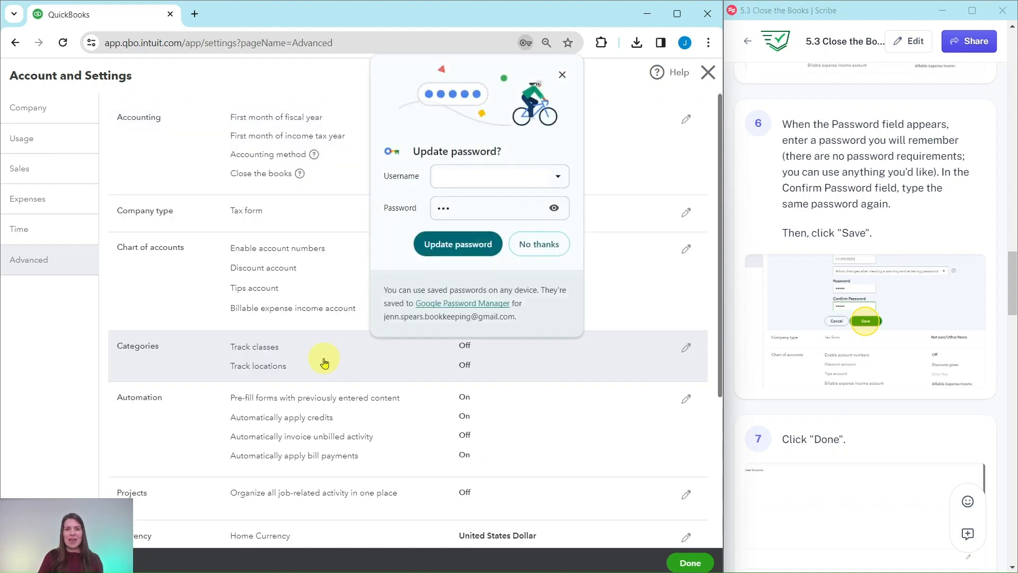
pyautogui.click(565, 86)
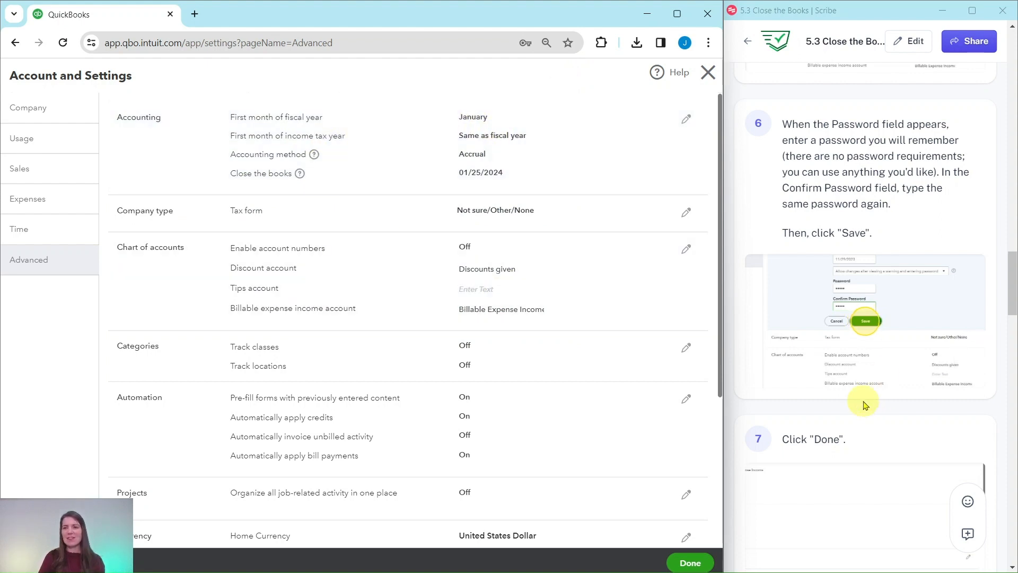
pyautogui.scroll(-6, 855, 405)
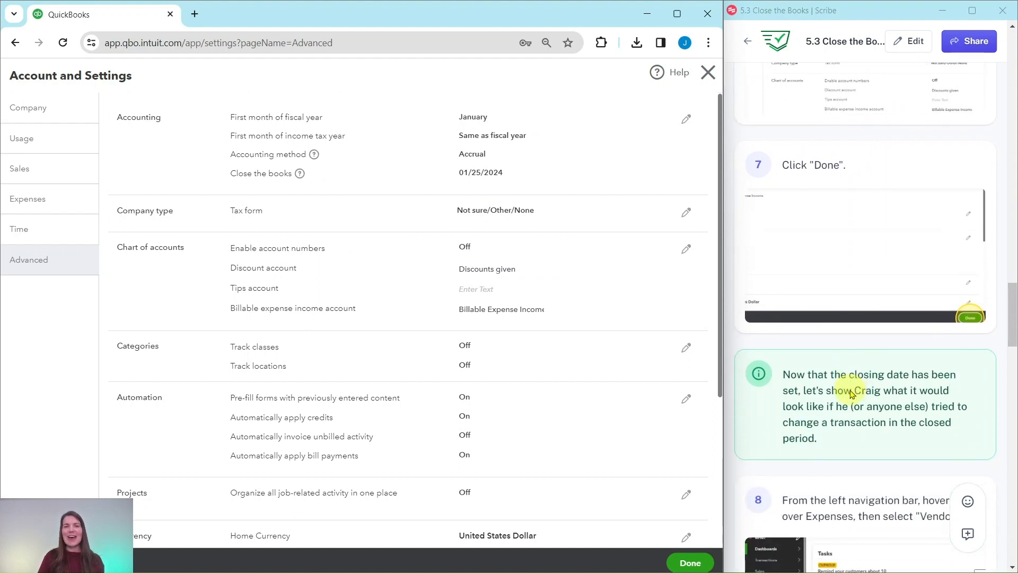
pyautogui.click(688, 561)
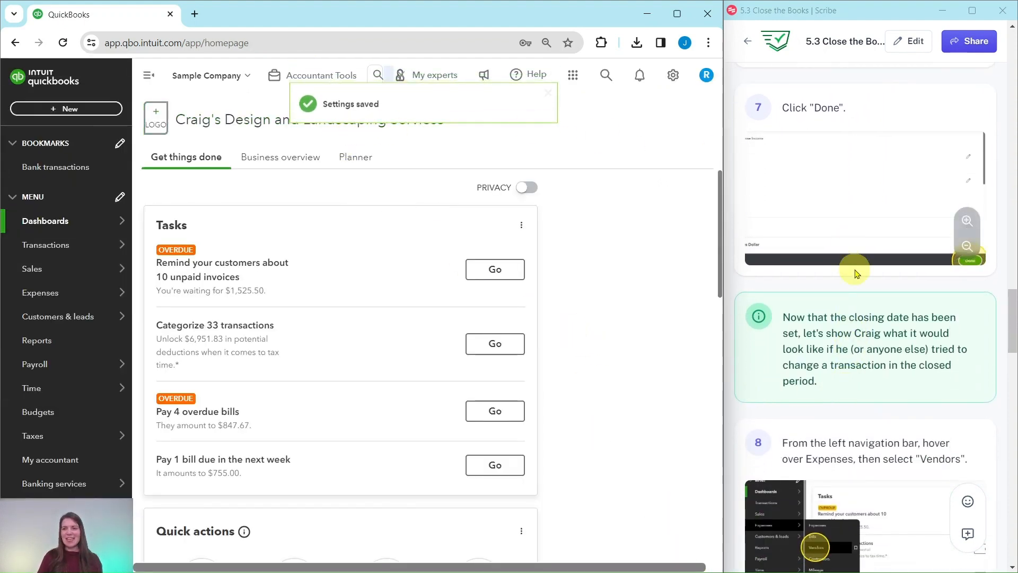
# Open the Bob's Burger Joint record from the vendors list
pyautogui.scroll(-3, 851, 268)
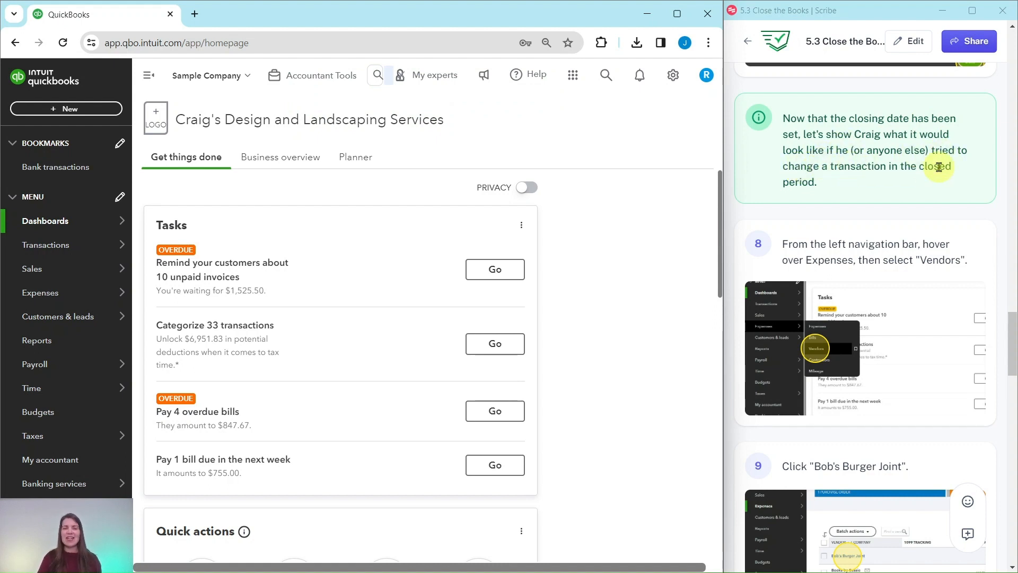
pyautogui.scroll(-2, 912, 175)
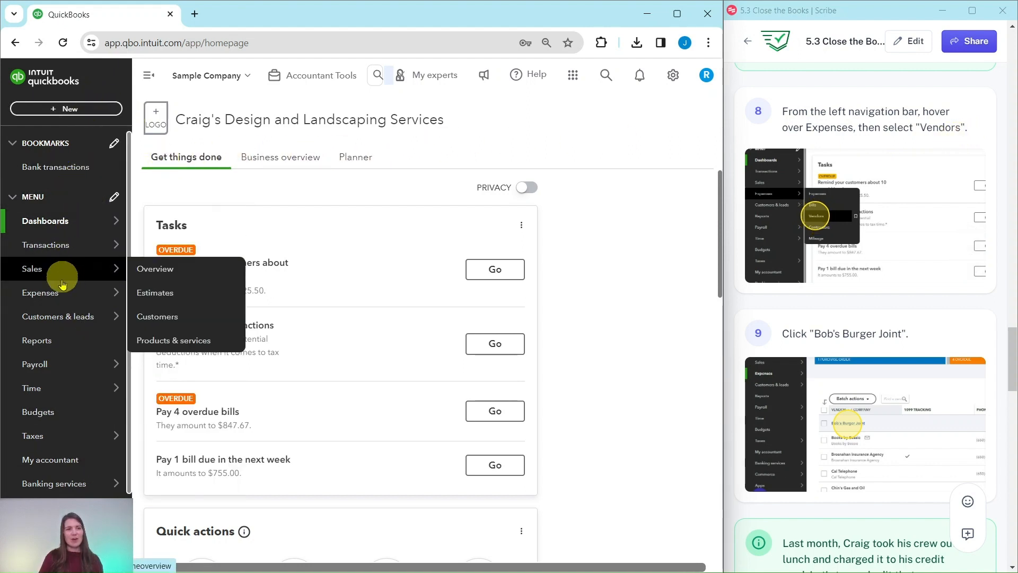
pyautogui.moveTo(53, 300)
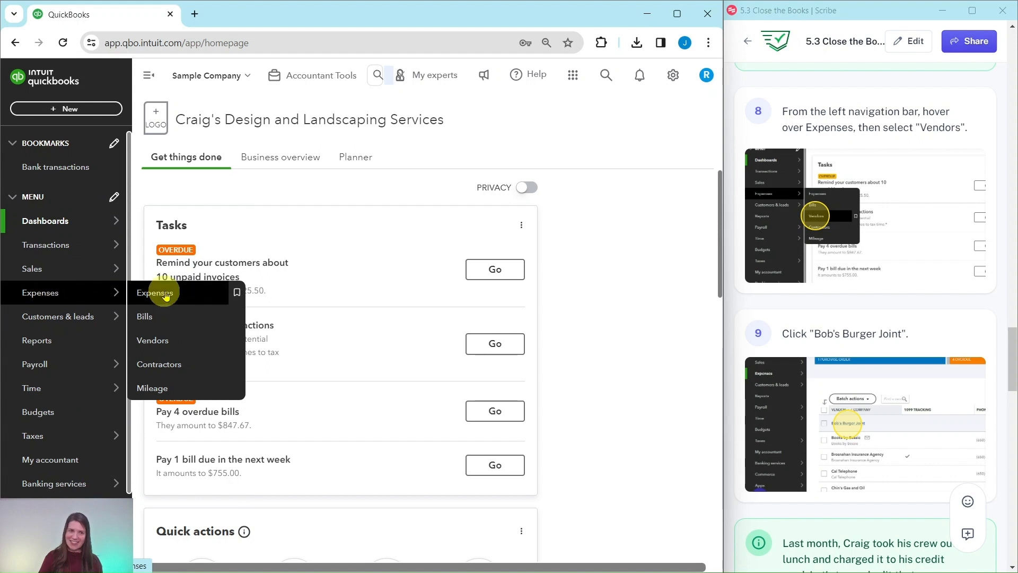
pyautogui.click(157, 343)
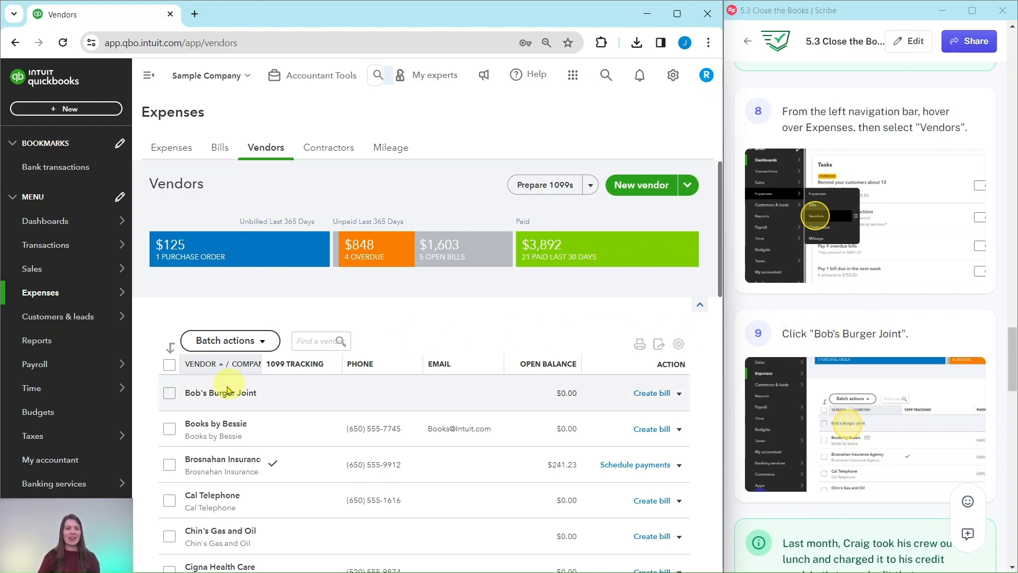
pyautogui.click(216, 394)
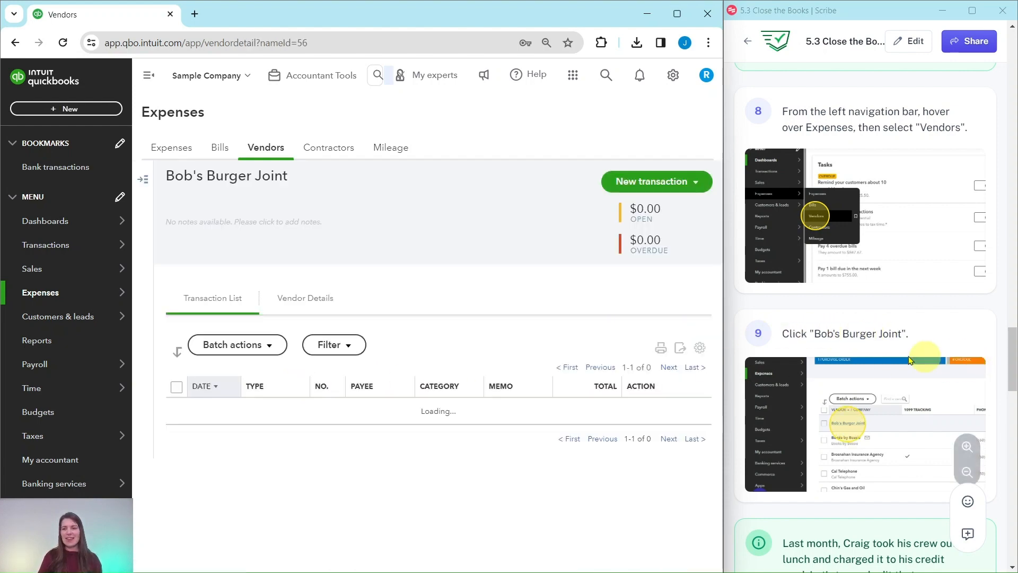
# Open the vendor's 01/04/2024 credit card expense for $18.97
pyautogui.scroll(-3, 814, 329)
pyautogui.scroll(-3, 814, 329)
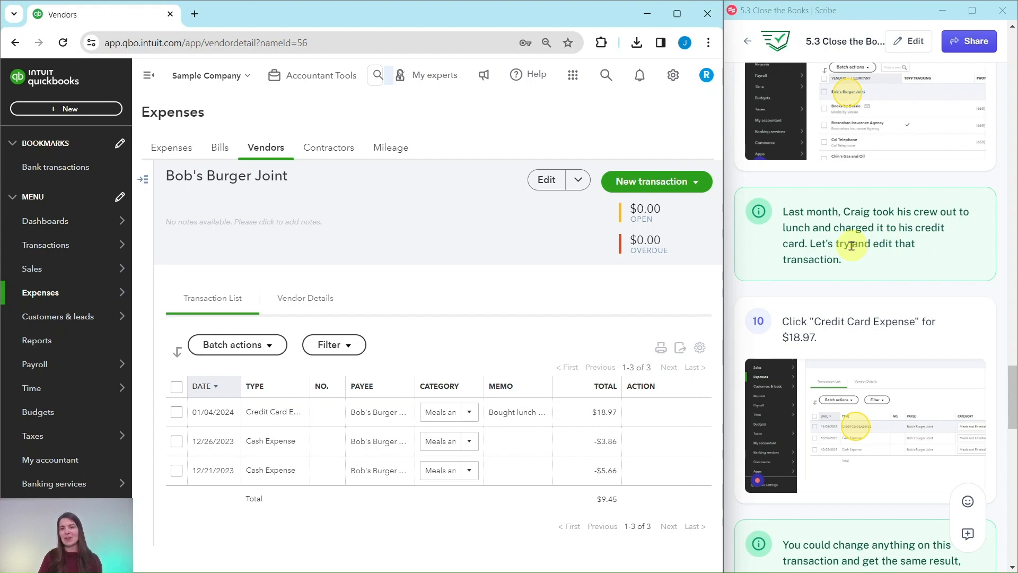
pyautogui.scroll(-3, 851, 245)
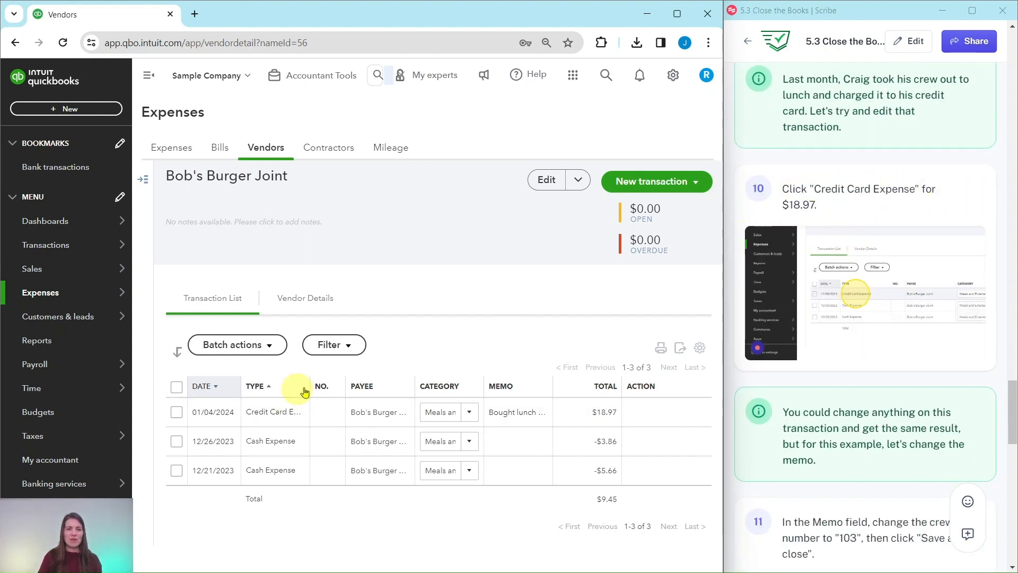
pyautogui.click(285, 420)
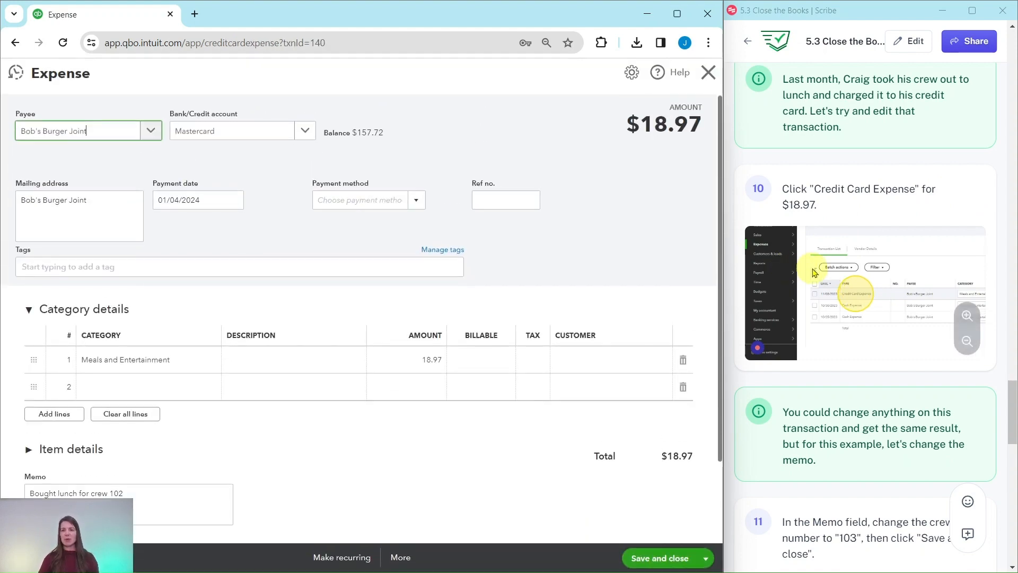
# Change the crew number in the expense memo so it reads "Bought lunch for crew 103"
pyautogui.scroll(-3, 815, 268)
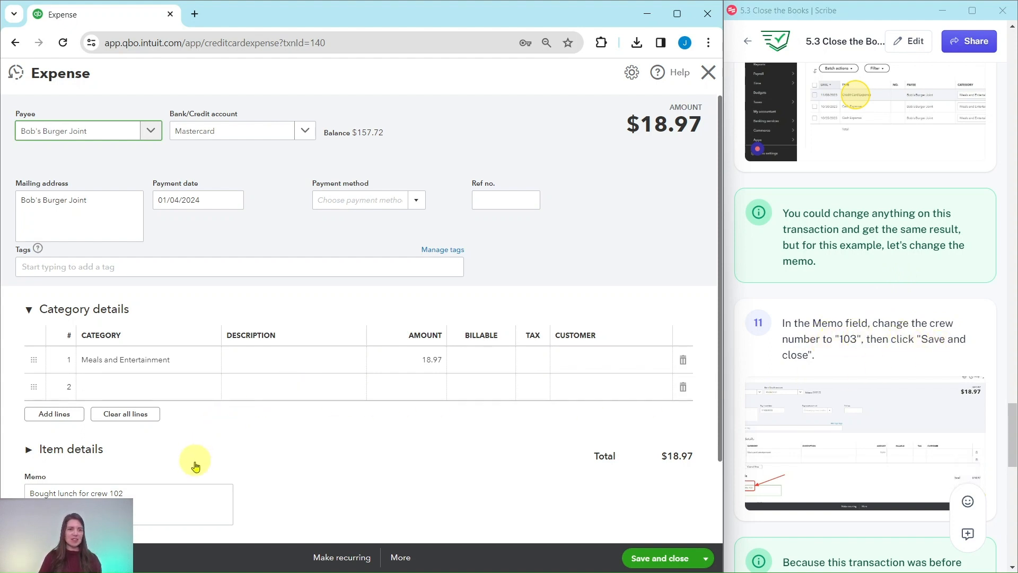
pyautogui.click(193, 490)
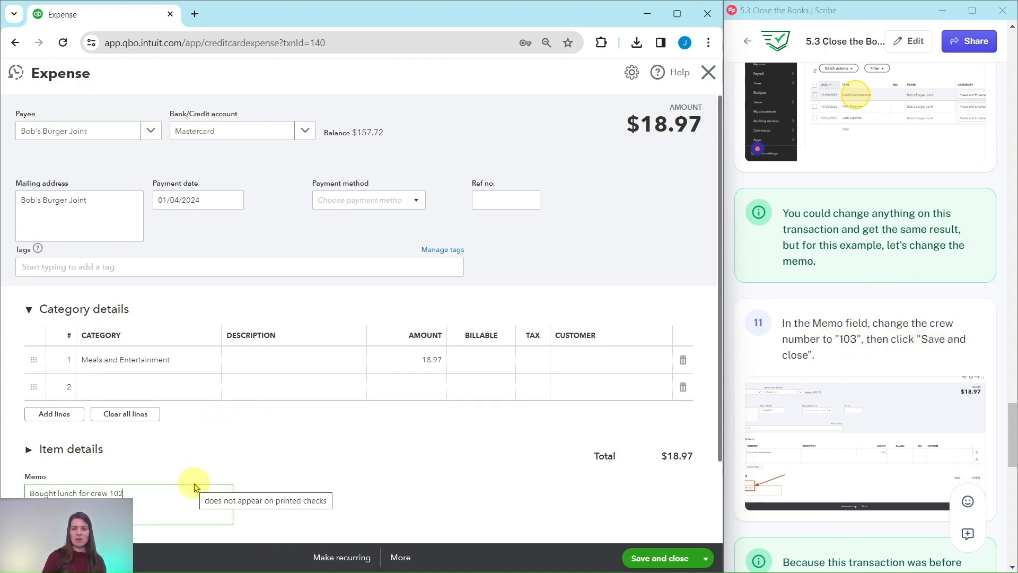
pyautogui.press('BackSpace')
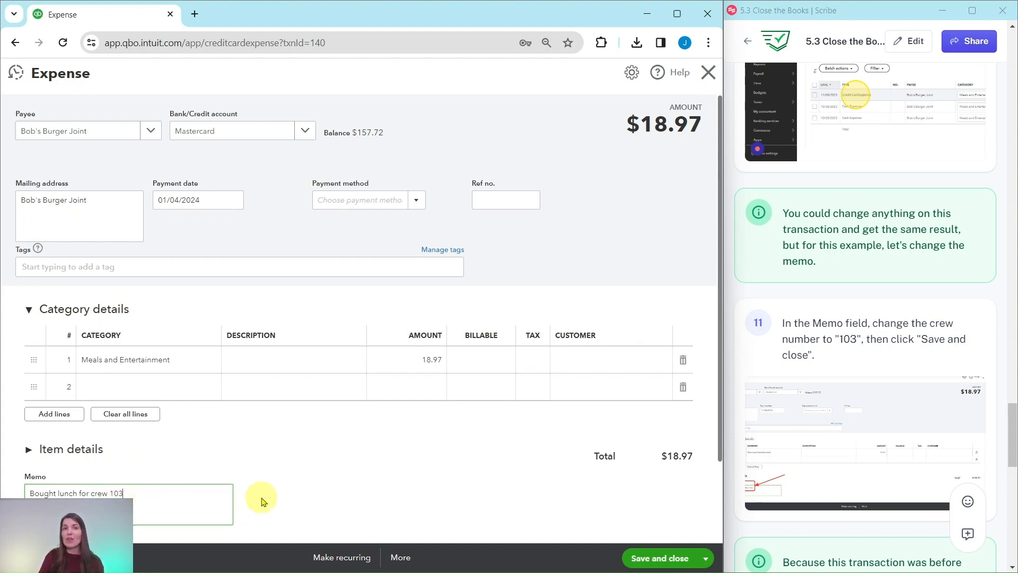
# Save and close the expense, authorising the change with the closing date password, and dismiss the browser's password update offer
pyautogui.click(663, 561)
pyautogui.scroll(-7, 846, 424)
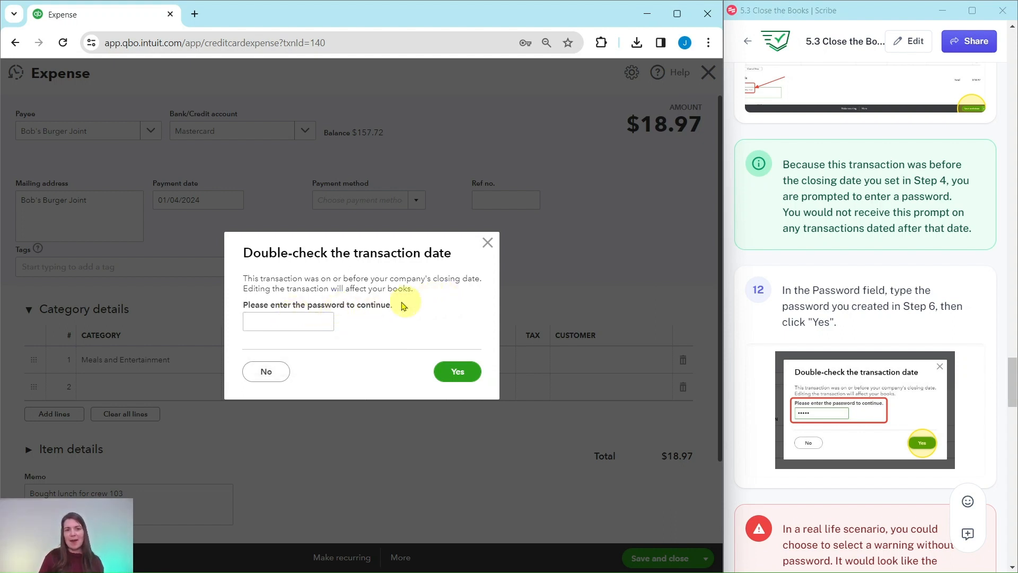
pyautogui.click(295, 318)
pyautogui.write('•••')
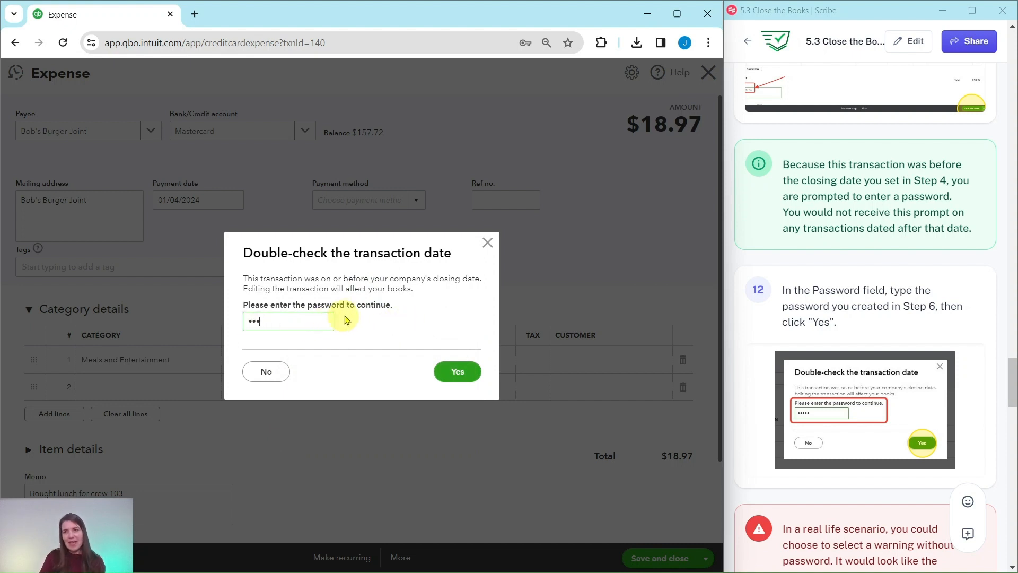
pyautogui.click(458, 376)
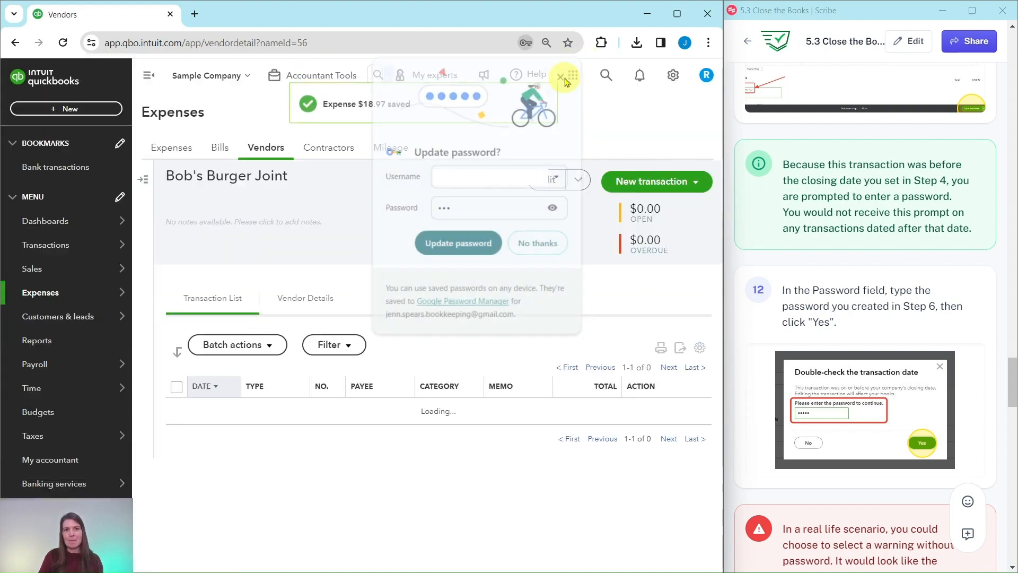
pyautogui.click(563, 76)
# Review the guide's notes on closing date warnings and open the company's Reports list
pyautogui.scroll(-6, 891, 350)
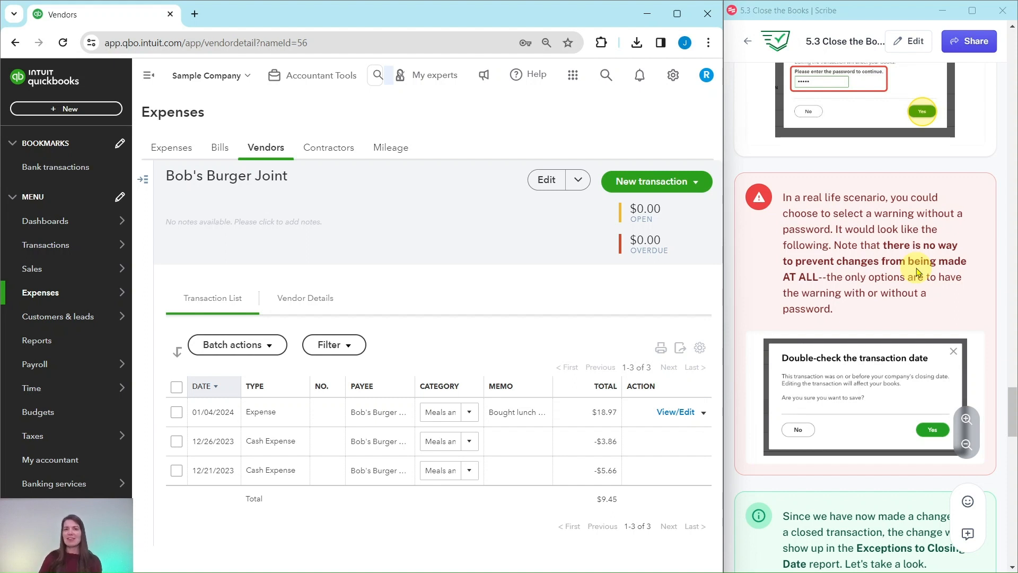
pyautogui.scroll(-3, 914, 272)
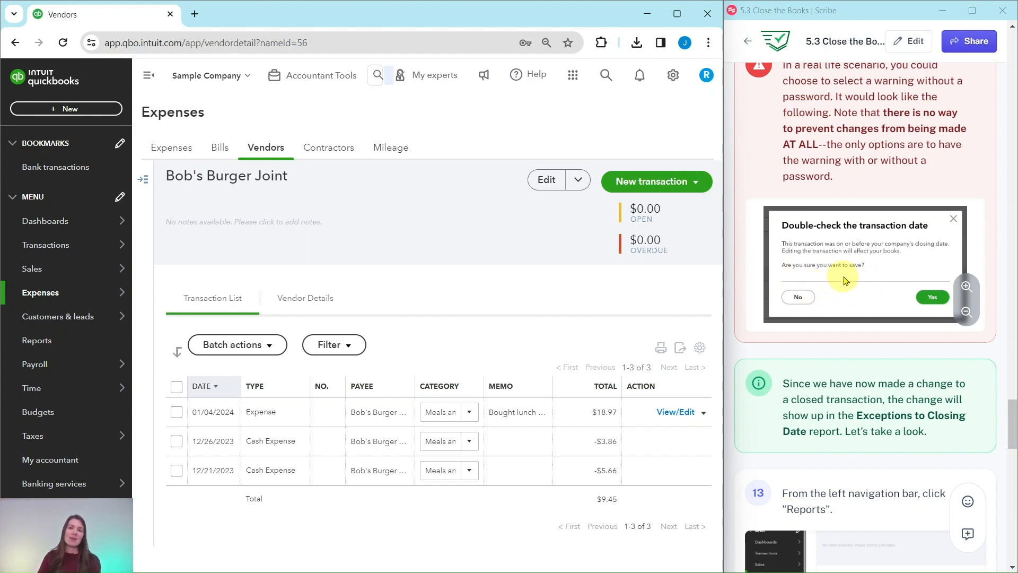
pyautogui.scroll(-5, 847, 271)
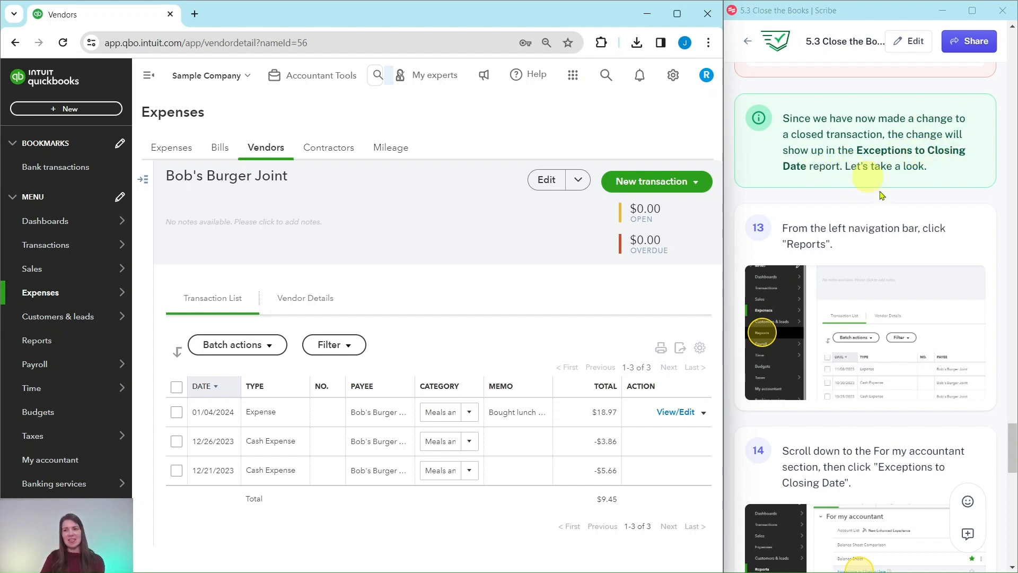
pyautogui.scroll(-3, 869, 218)
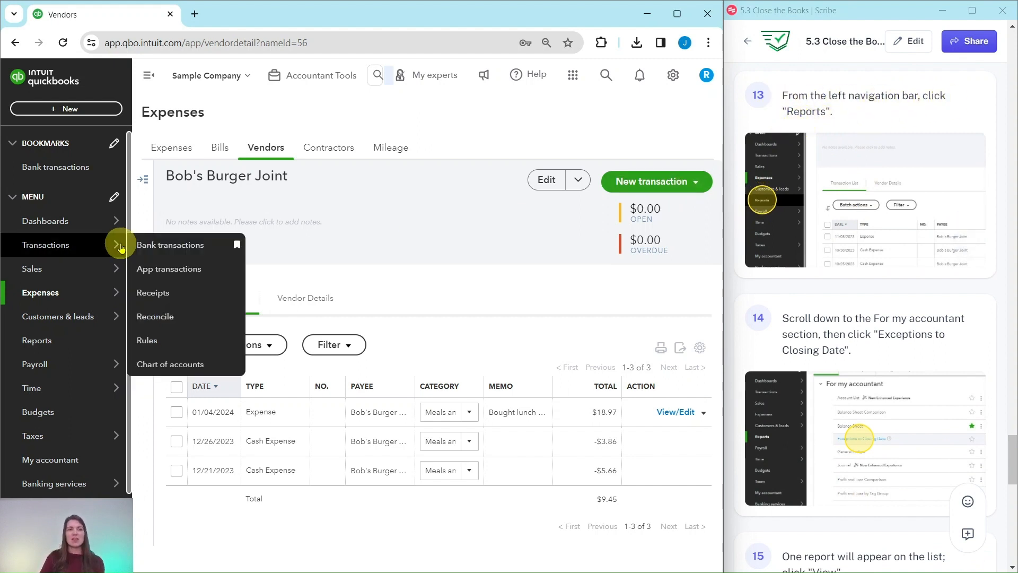
pyautogui.click(40, 346)
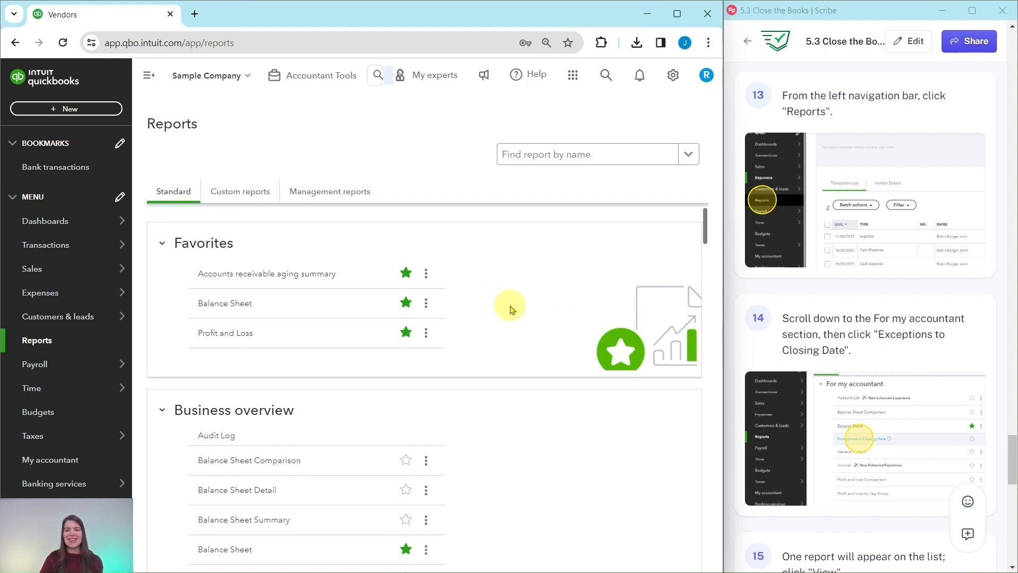
# Open the Exceptions to Closing Date report from the For my accountant section of the standard reports
pyautogui.scroll(-3, 508, 300)
pyautogui.scroll(-17, 507, 299)
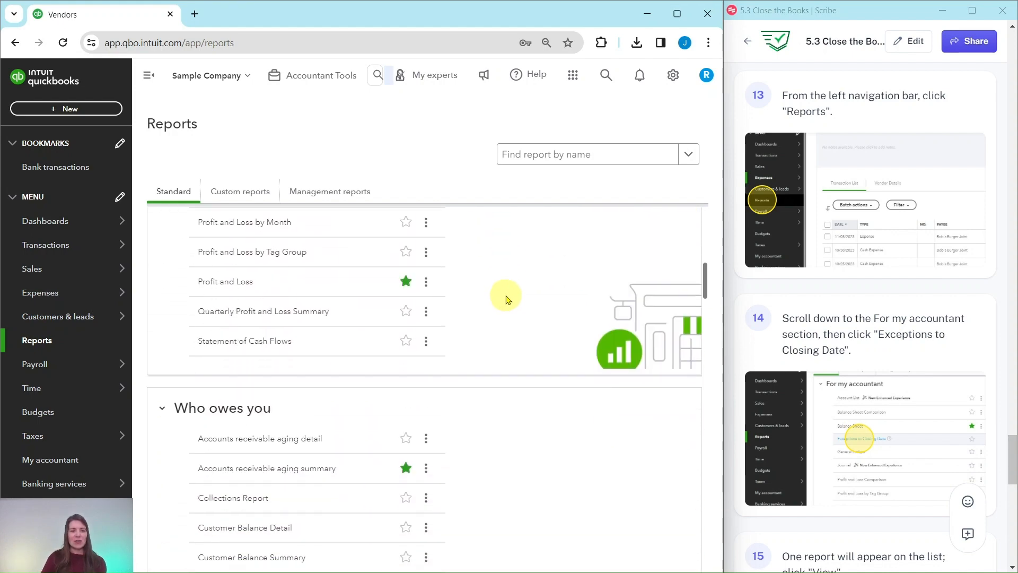
pyautogui.scroll(-11, 506, 298)
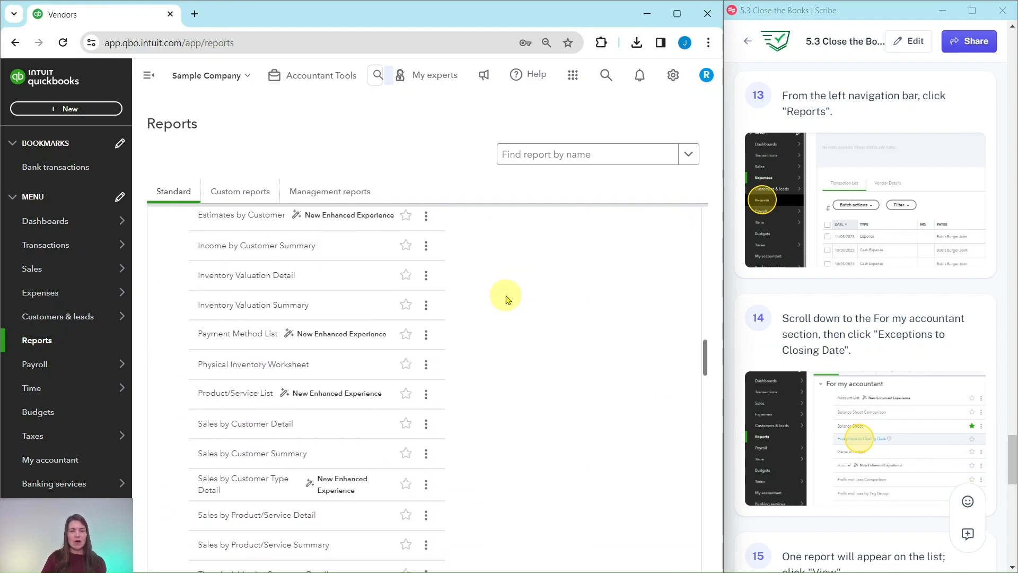
pyautogui.scroll(-10, 506, 298)
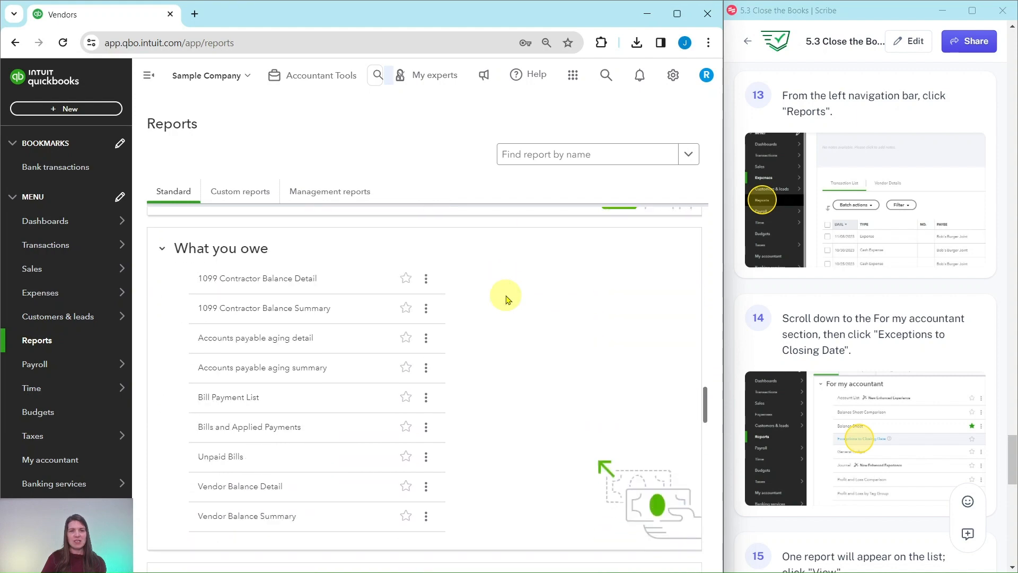
pyautogui.scroll(-12, 506, 298)
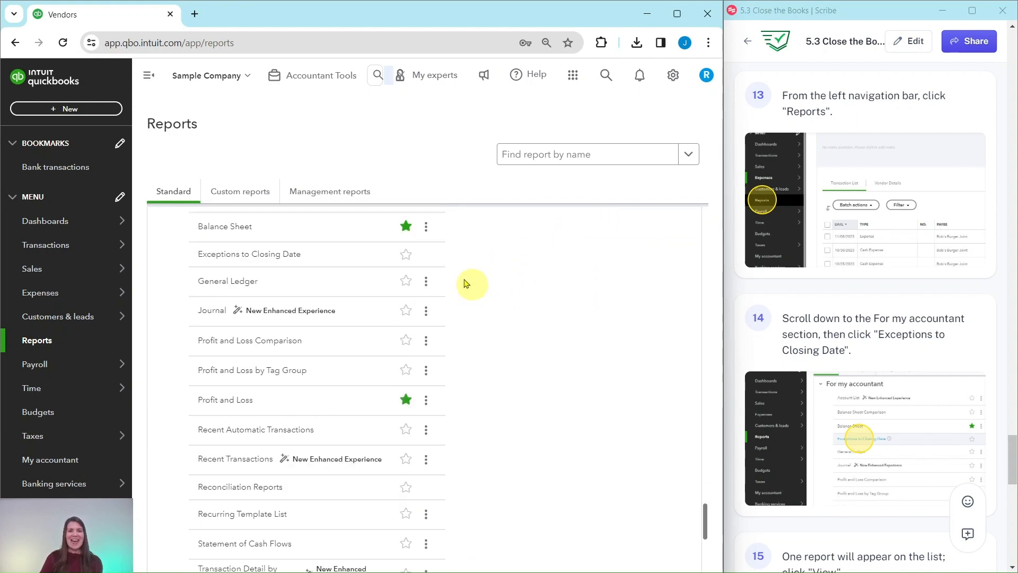
pyautogui.click(263, 259)
# View the changed expense's audit history and compare the edited entry with the originally added one
pyautogui.scroll(-8, 902, 279)
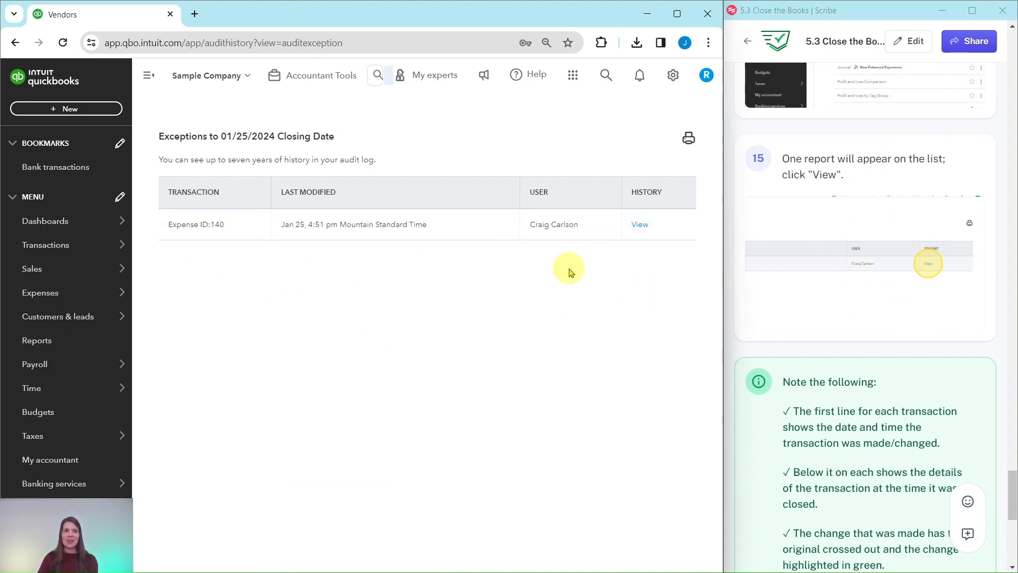
pyautogui.click(640, 225)
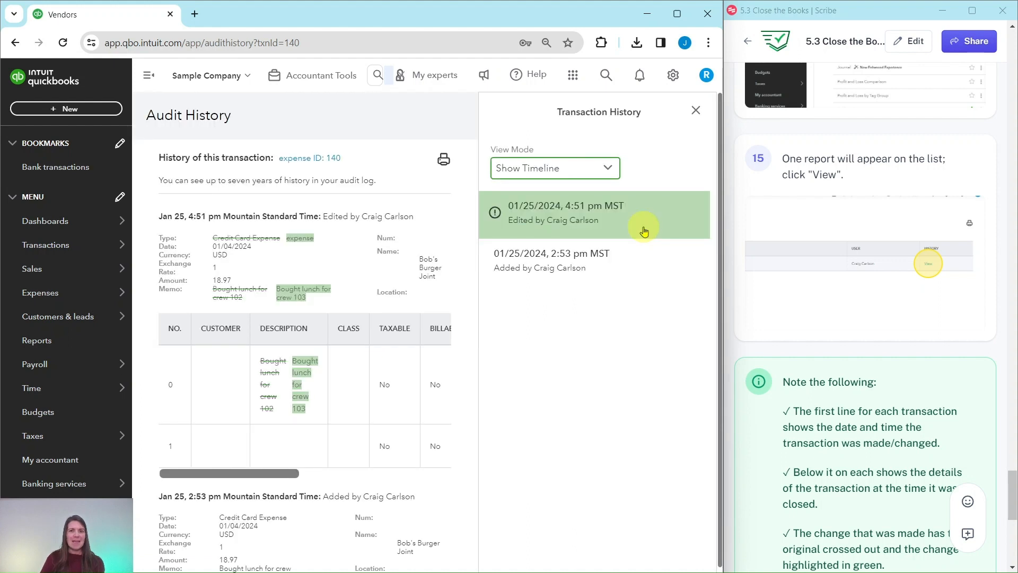
pyautogui.scroll(-1, 833, 319)
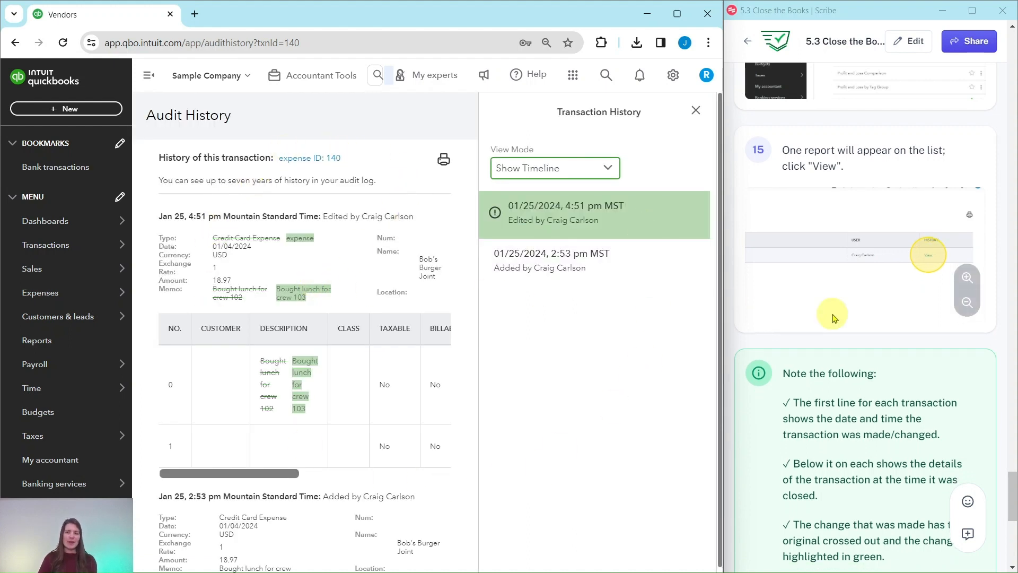
pyautogui.scroll(-5, 833, 319)
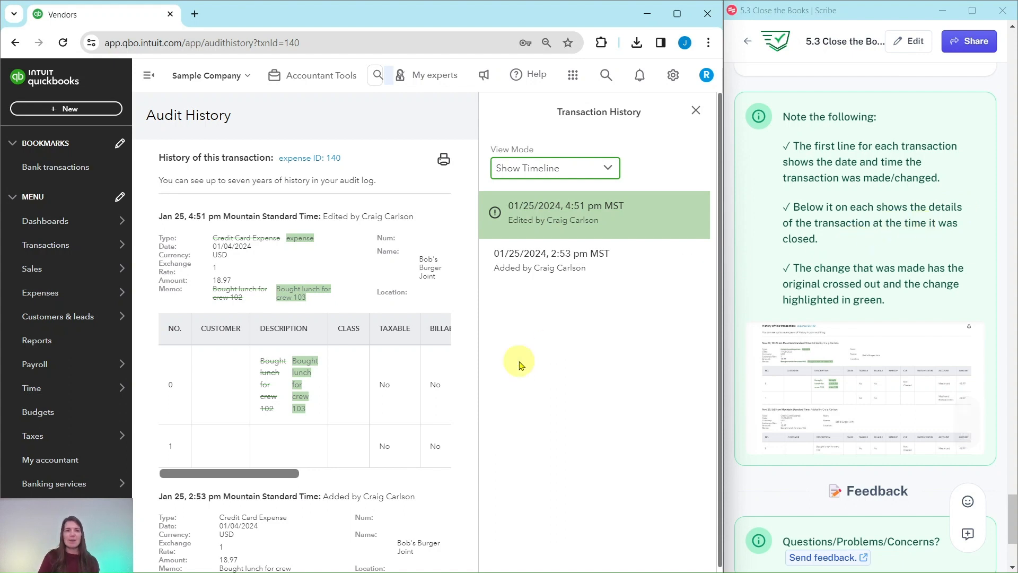
pyautogui.scroll(-3, 340, 419)
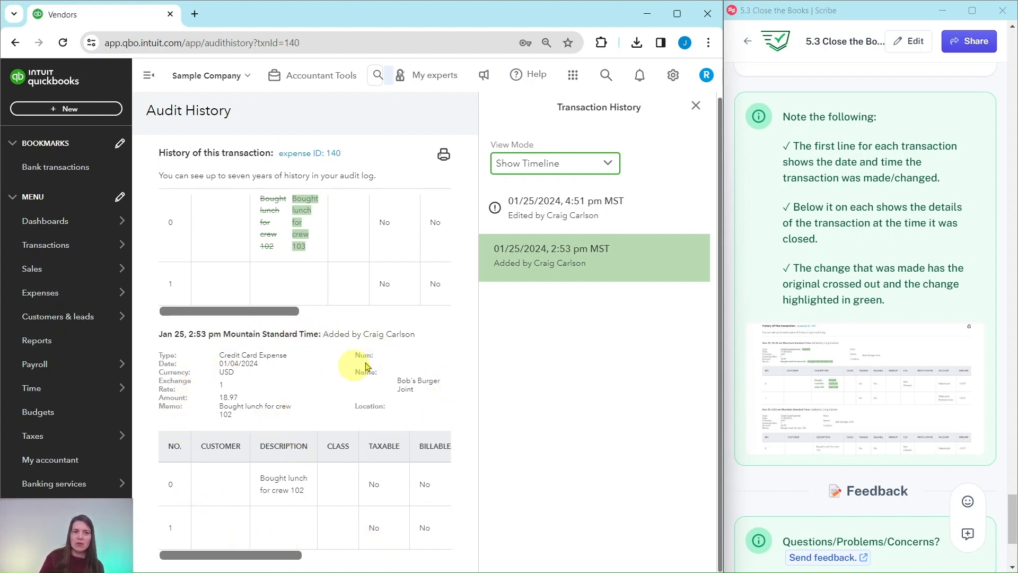
pyautogui.scroll(3, 398, 369)
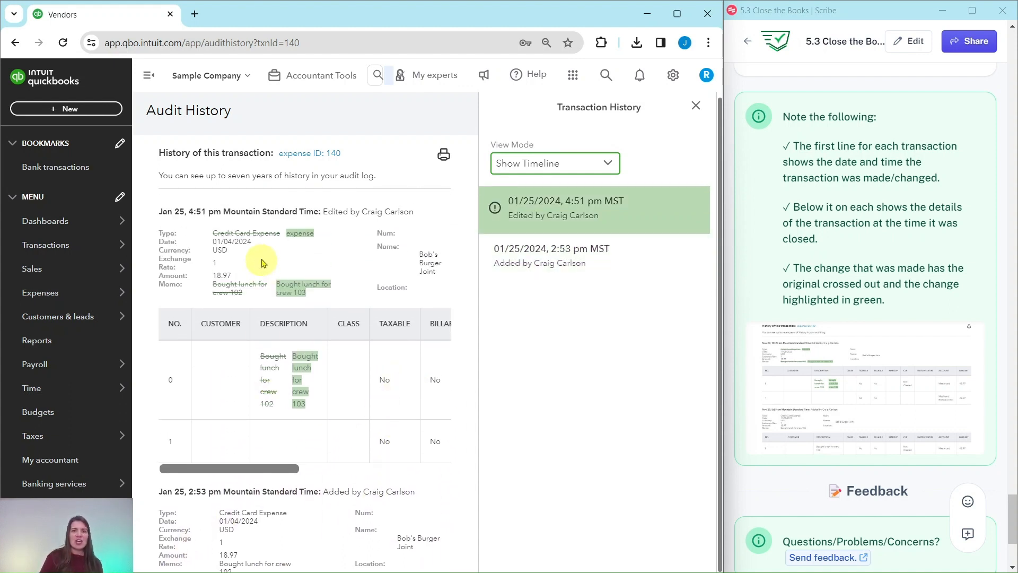